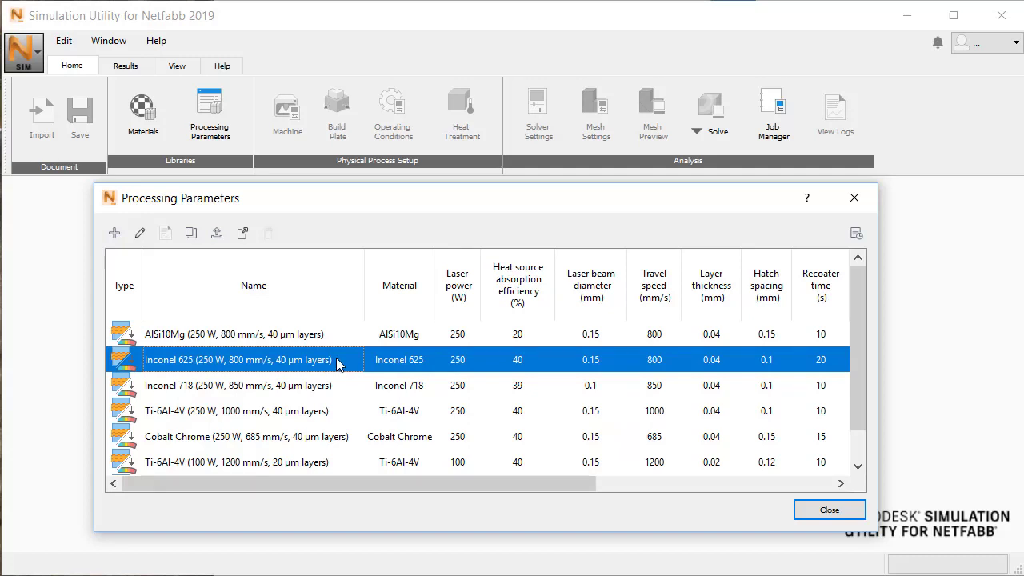
Create a new process parameter set with 150 W laser power and 40% heat source absorption efficiency
click(115, 233)
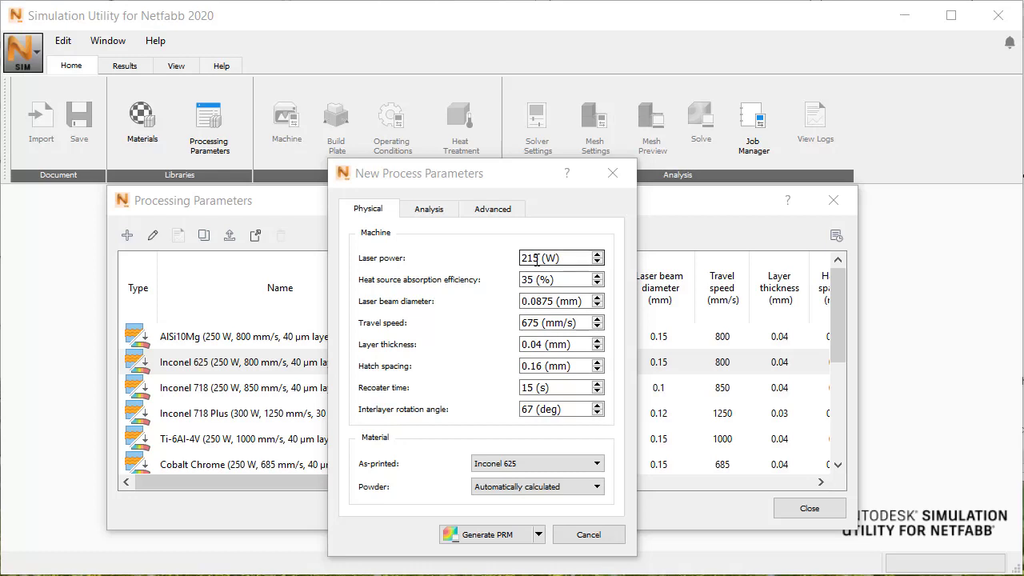
drag(537, 258, 523, 259)
text(150)
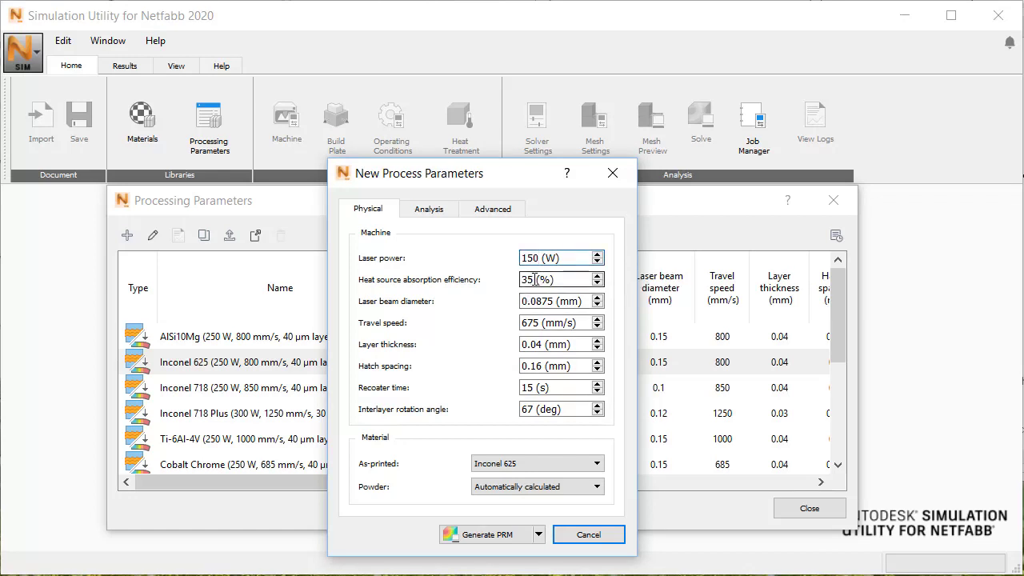
drag(535, 279, 522, 279)
text(40)
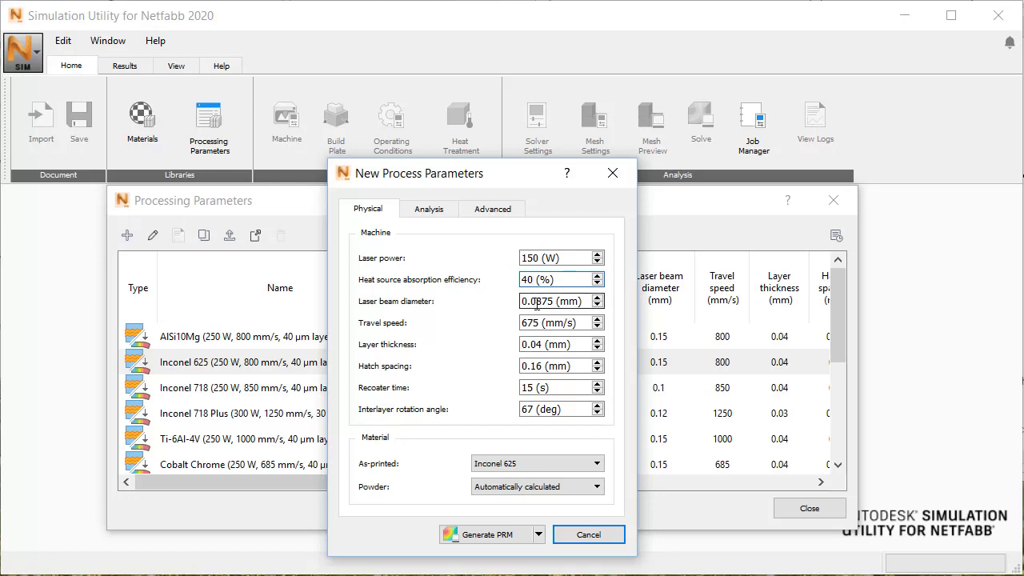
Set the laser beam diameter to 0.15 mm and the travel speed to 600 mm/s
drag(531, 301, 548, 301)
key(BackSpace)
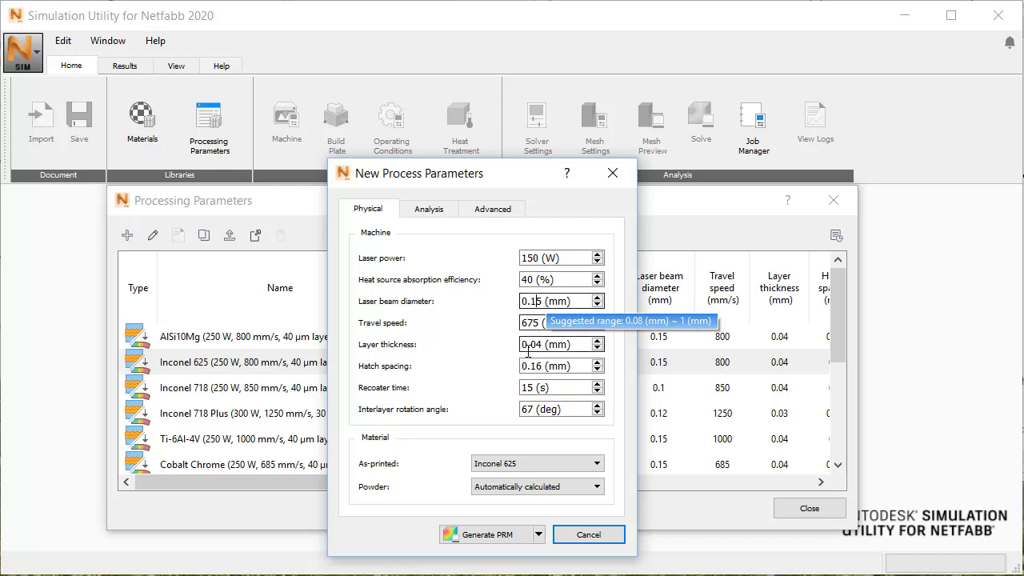
text(1)
drag(528, 322, 539, 322)
text(00)
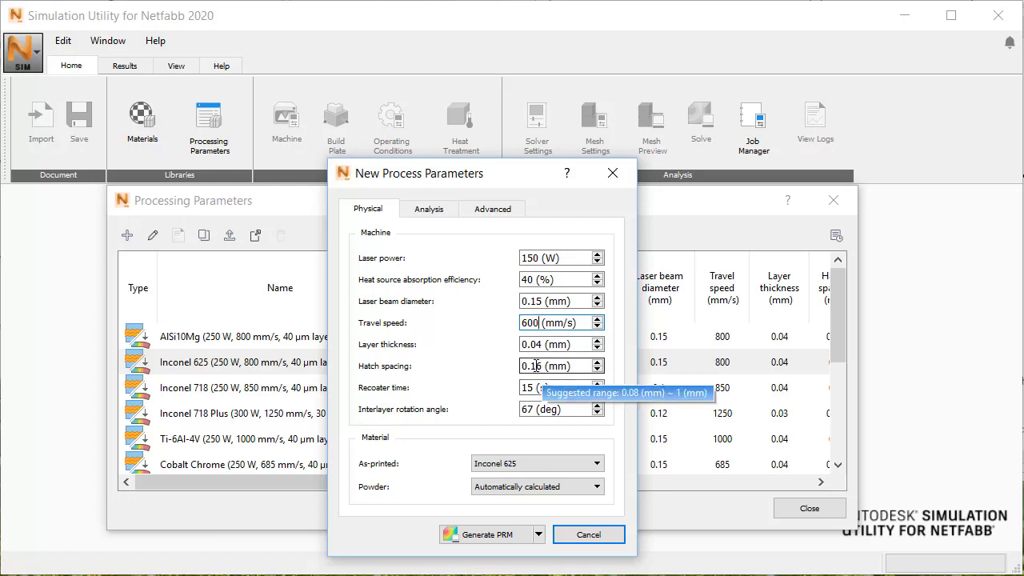
Set the hatch spacing to 0.14 mm and the recoater time to 10 s
drag(535, 366, 542, 366)
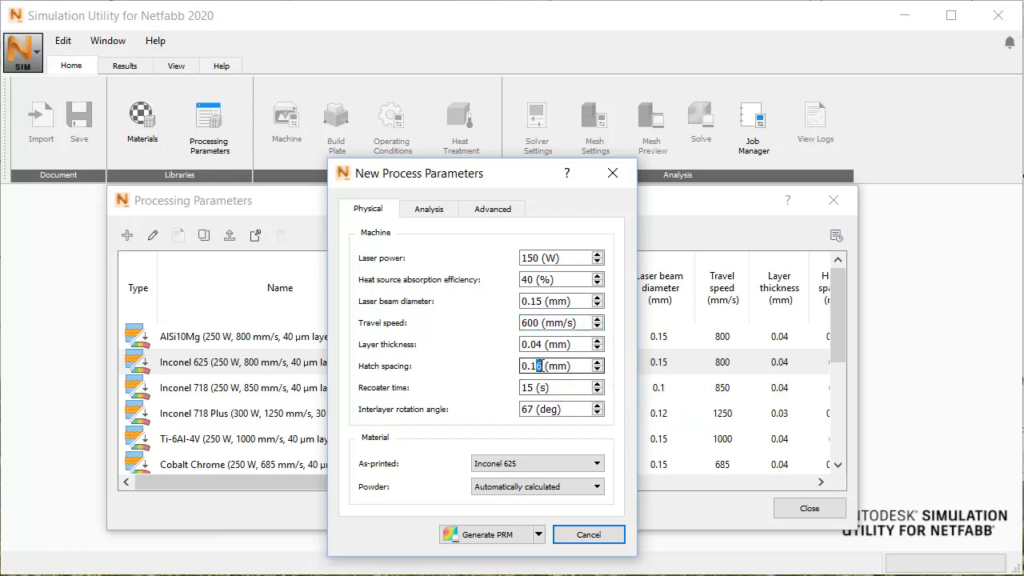
text(4)
click(538, 387)
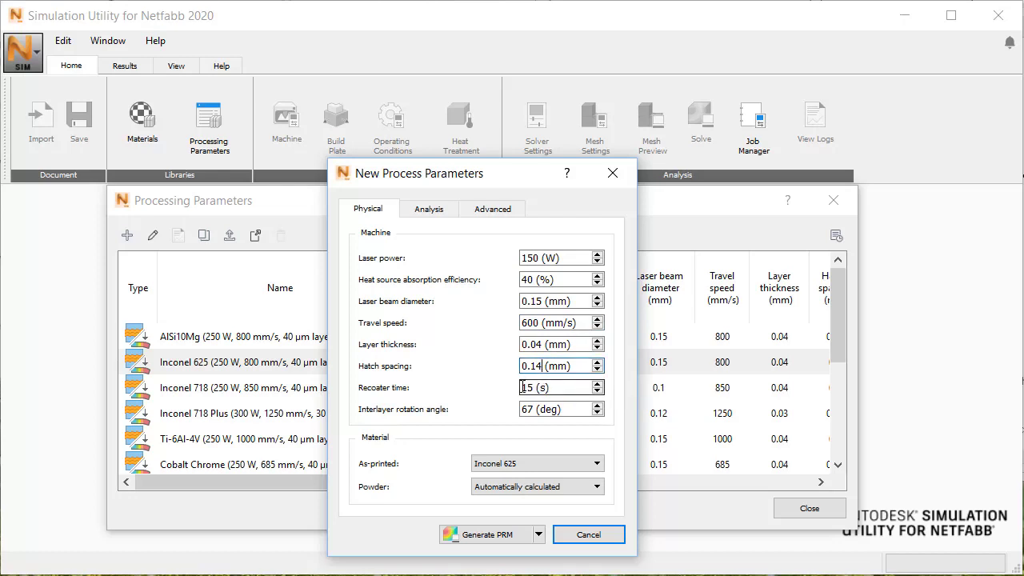
drag(534, 387, 528, 387)
text(0)
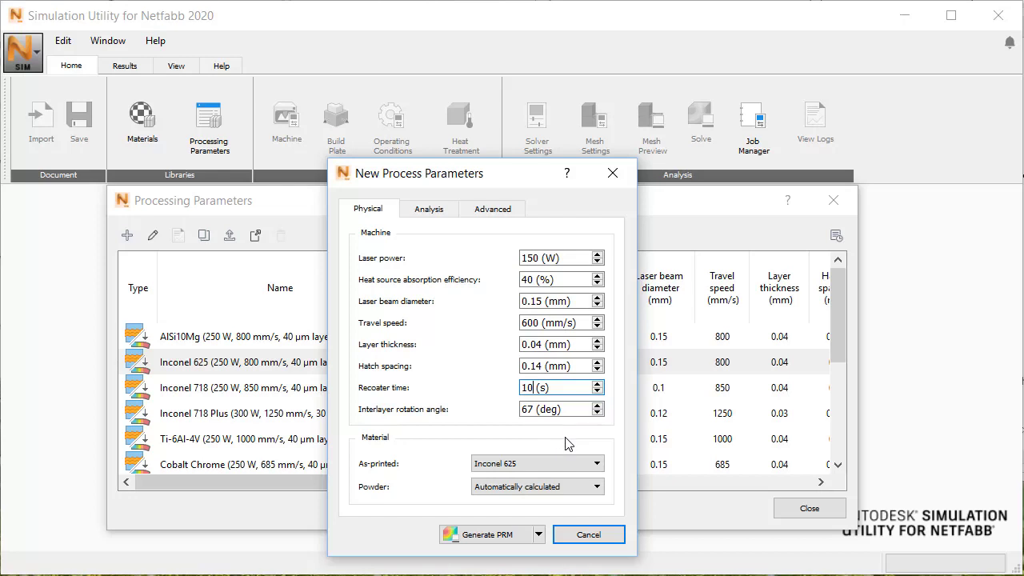
Choose Inconel 718 as the as-printed material and include hot spots and lack of fusion alongside stress and distortion in the analysis
click(599, 464)
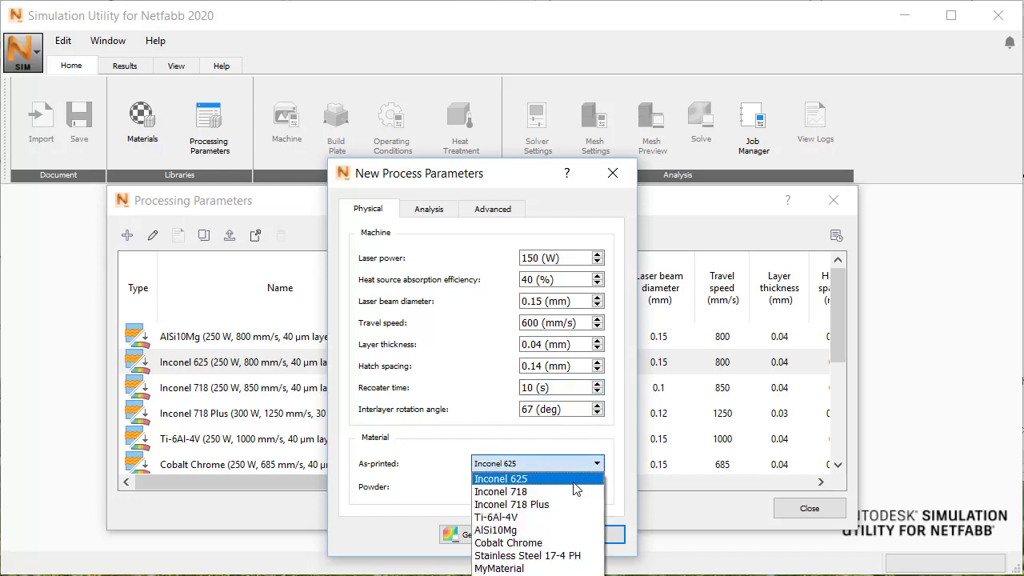
click(567, 495)
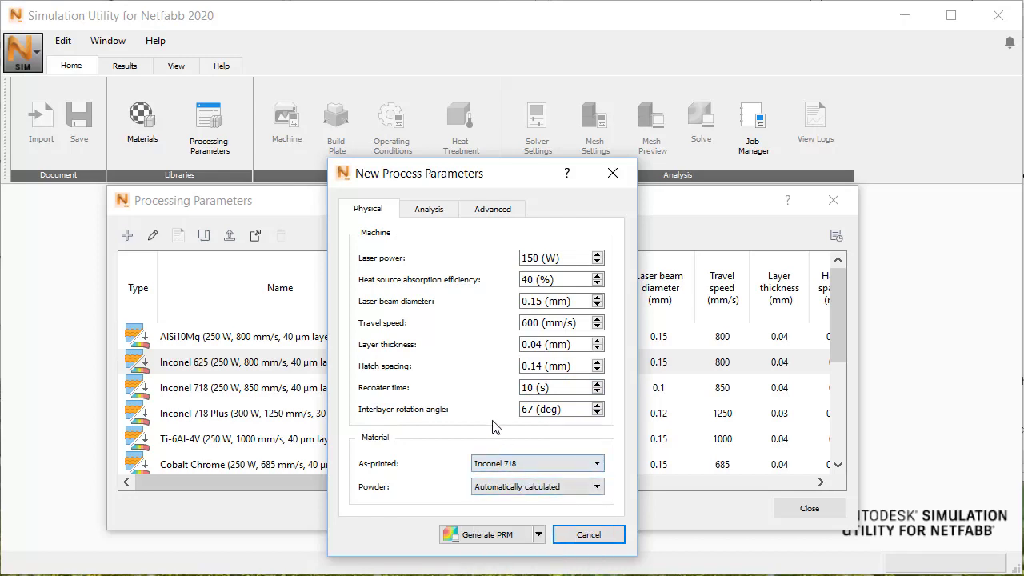
click(441, 211)
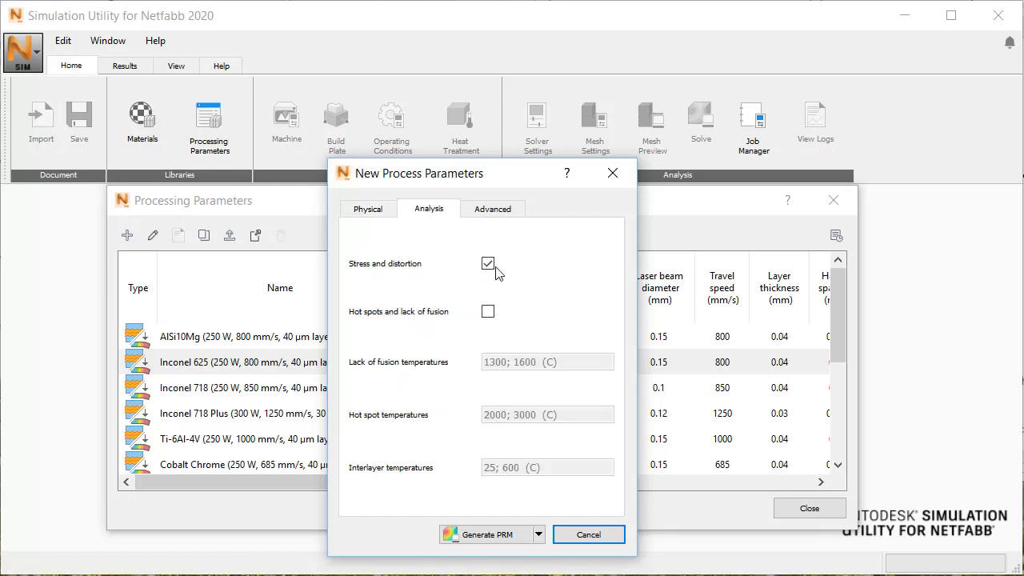
click(488, 313)
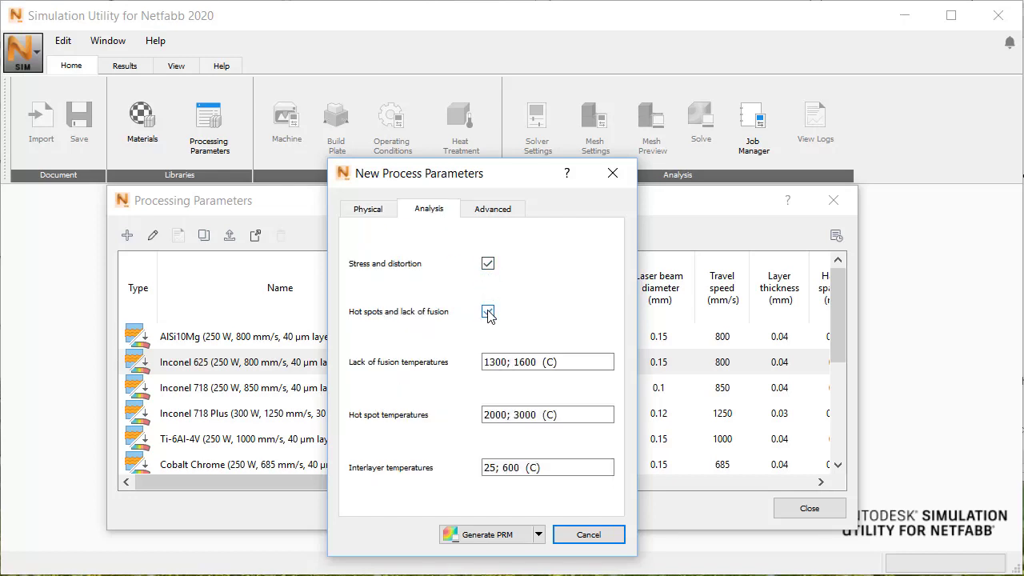
click(487, 266)
click(487, 265)
Review the advanced options and start generating the PRM file in the Process Parameters Library under the proposed name
click(493, 211)
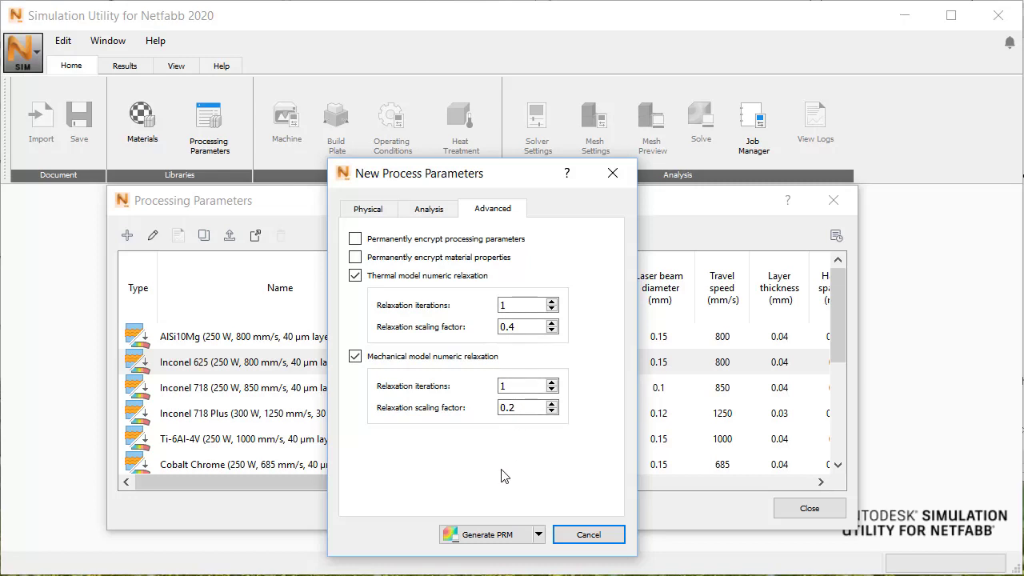
click(512, 541)
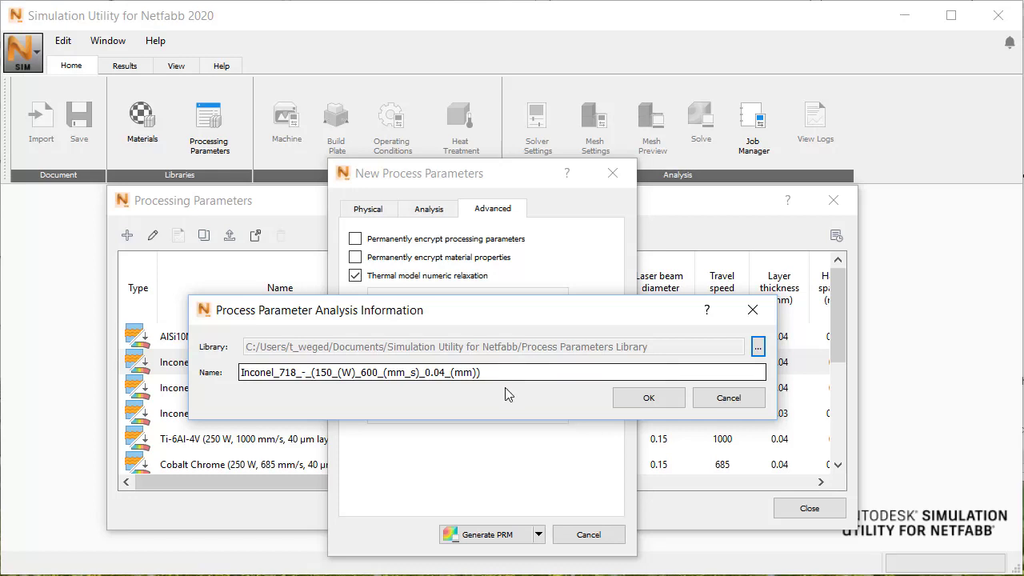
click(657, 400)
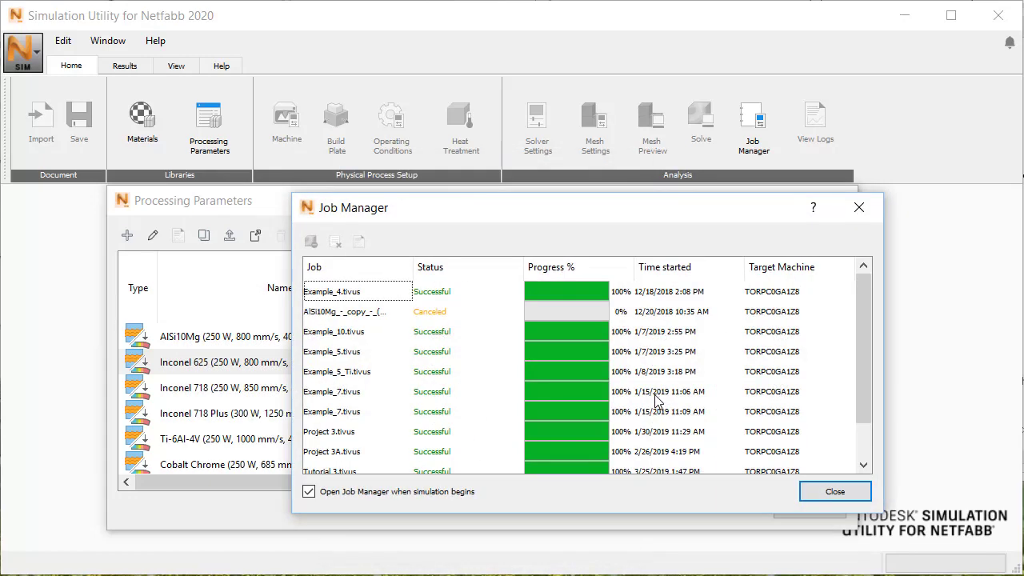
Cancel the running Inconel 718 PRM job, then close the Job Manager and the Processing Parameters library
drag(631, 205, 542, 196)
scroll(608, 397, down, 1)
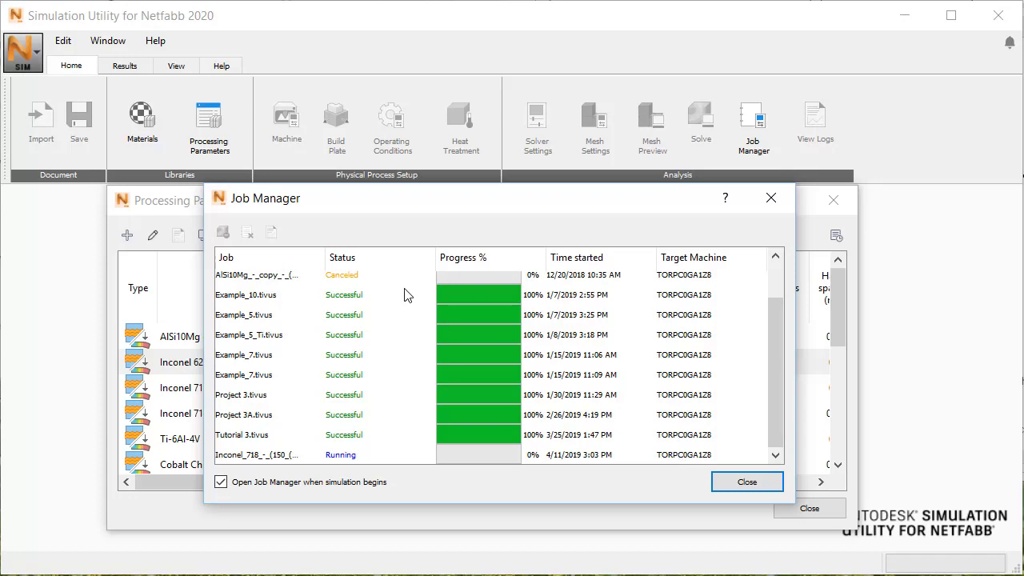
click(398, 455)
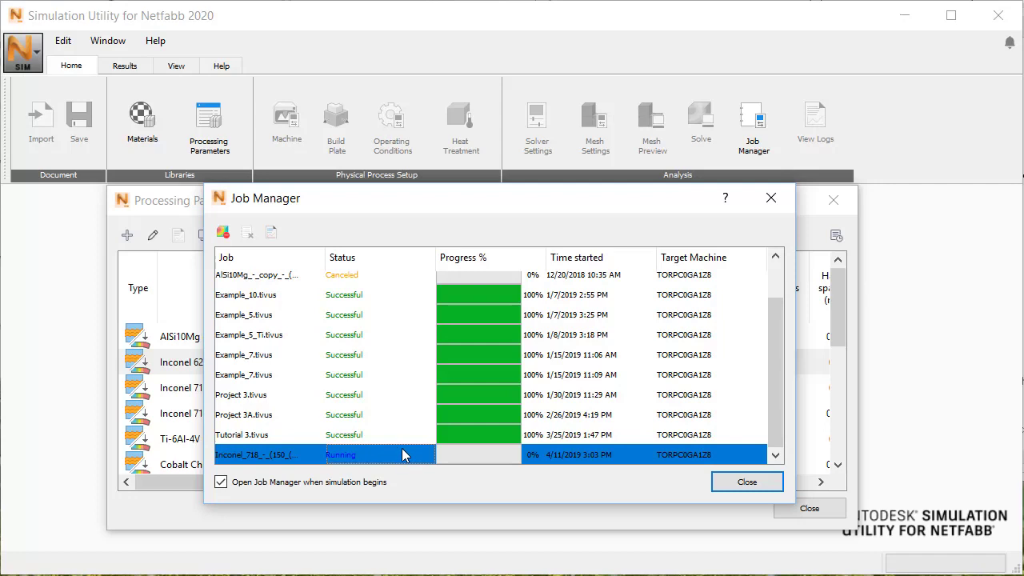
click(223, 232)
click(747, 482)
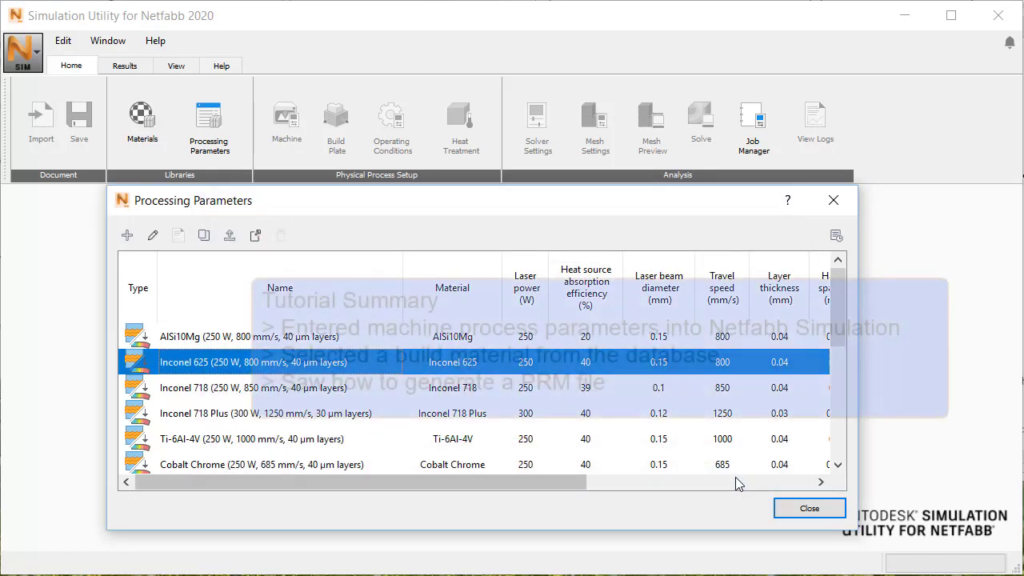
click(806, 509)
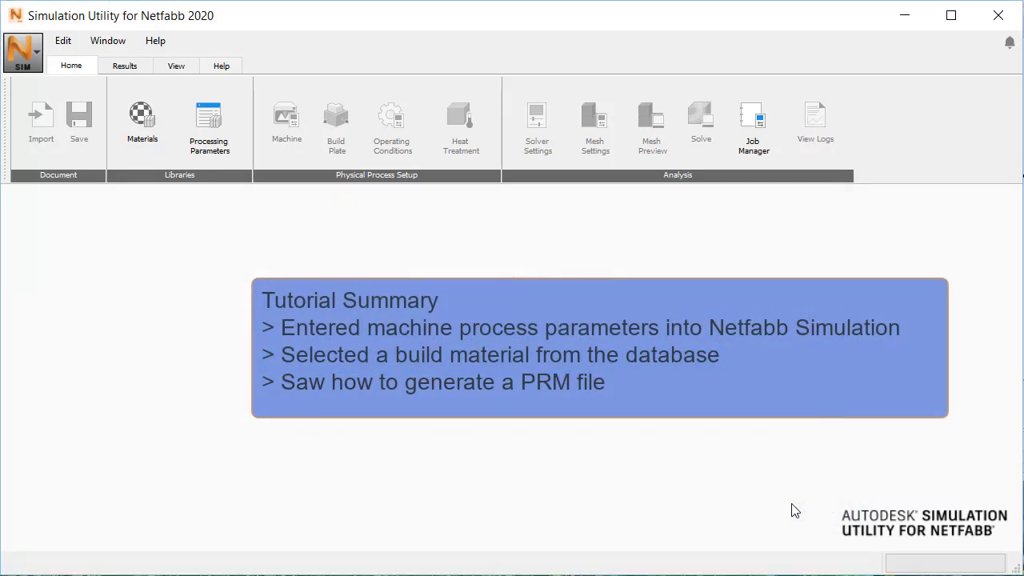